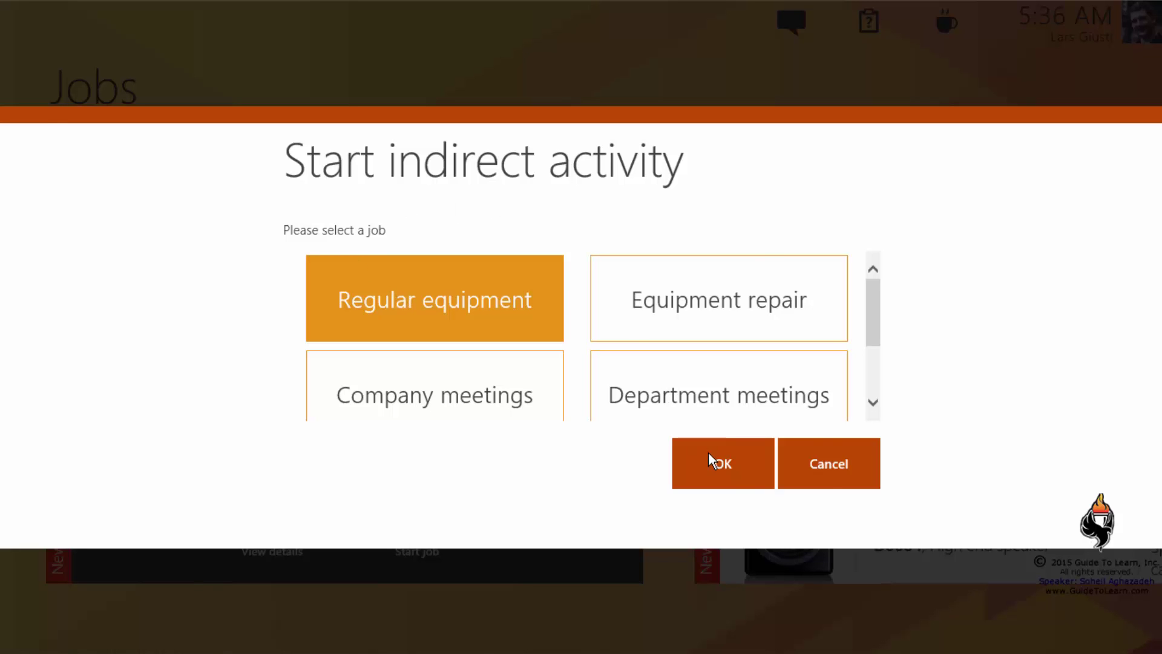
Step: Confirm starting the Regular equipment maintenance indirect activity
{"action": "left_click", "coordinate": [736, 483]}
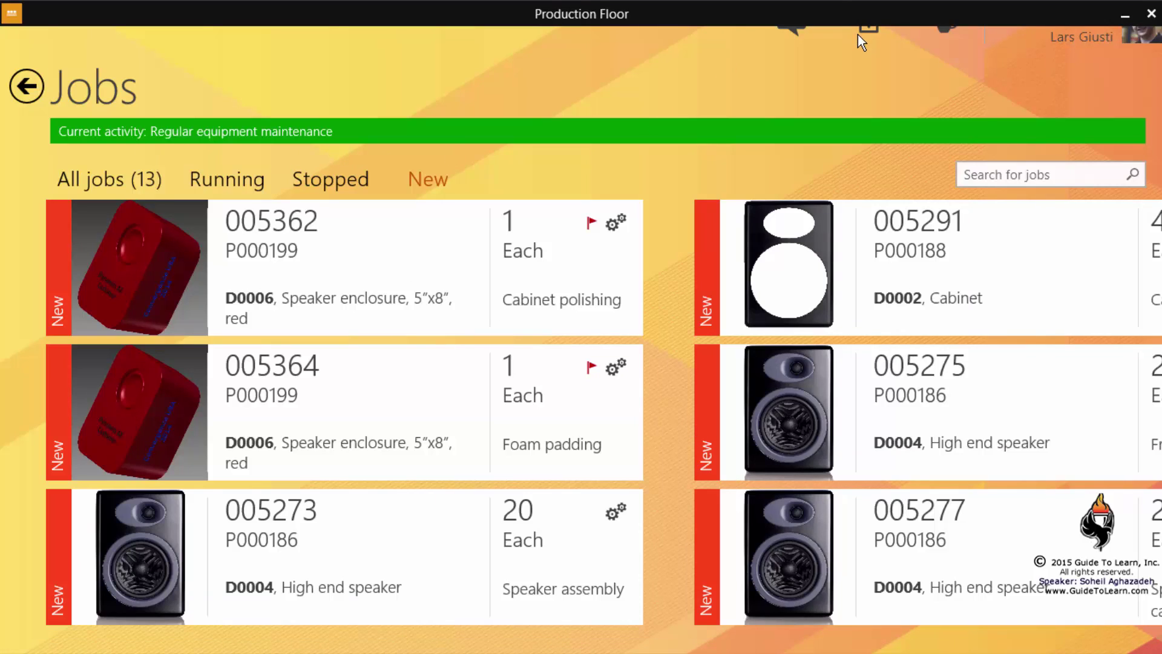
Step: Start job 005273 for the D0004 High end speaker from its tile
{"action": "left_click", "coordinate": [357, 526]}
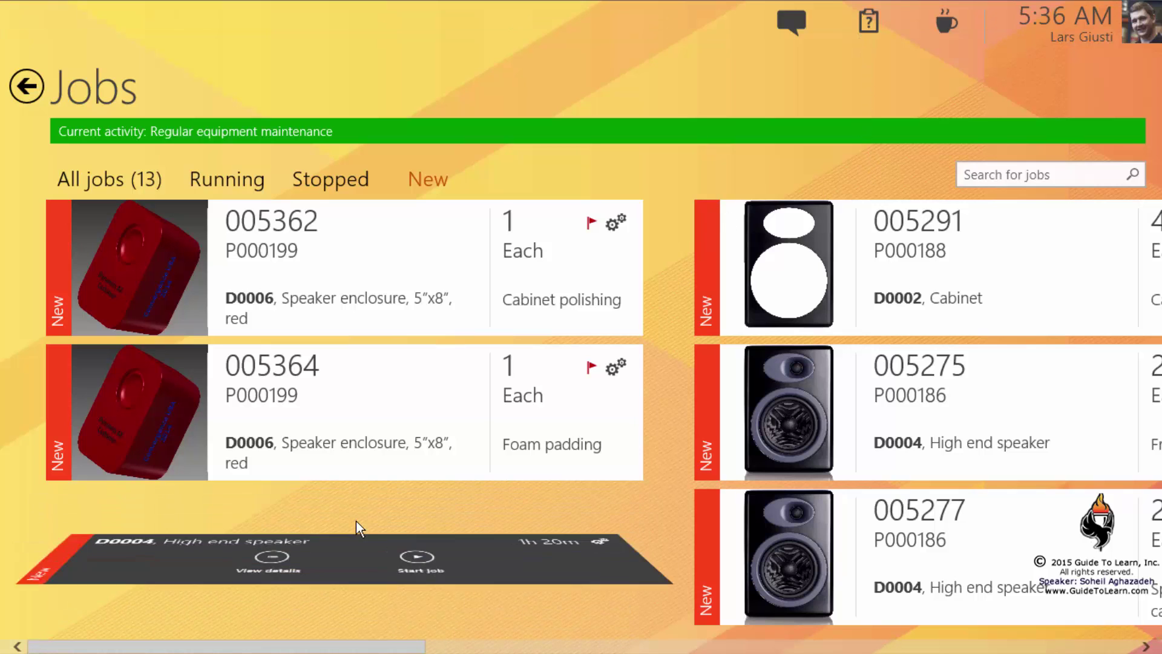
{"action": "left_click", "coordinate": [421, 558]}
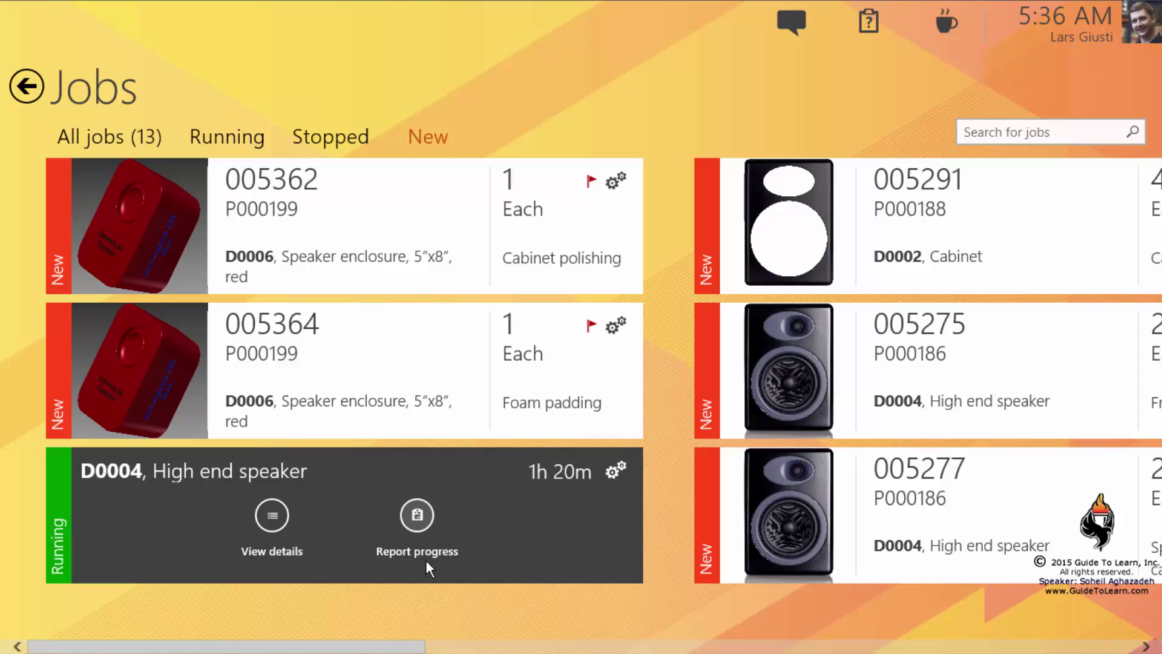
Step: Report progress on the D0004 job with 20 produced, trying Running and Stopped before settling on Completed
{"action": "left_click", "coordinate": [417, 515]}
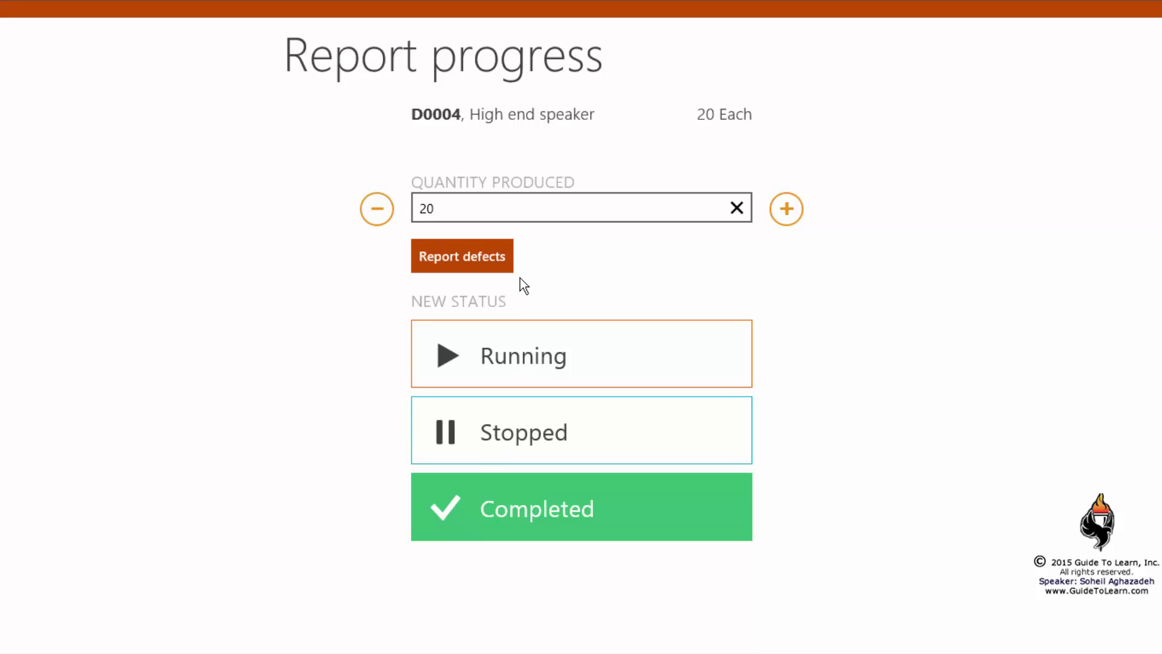
{"action": "left_click", "coordinate": [657, 216]}
{"action": "left_click", "coordinate": [518, 354]}
{"action": "left_click", "coordinate": [521, 430]}
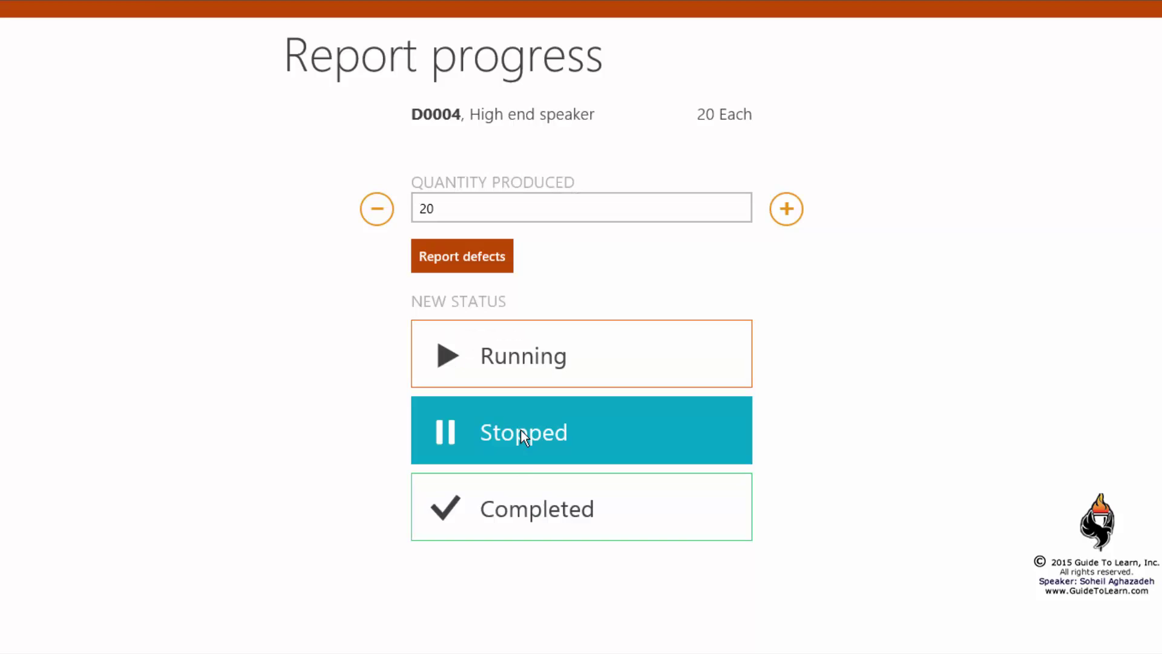
{"action": "left_click", "coordinate": [528, 501]}
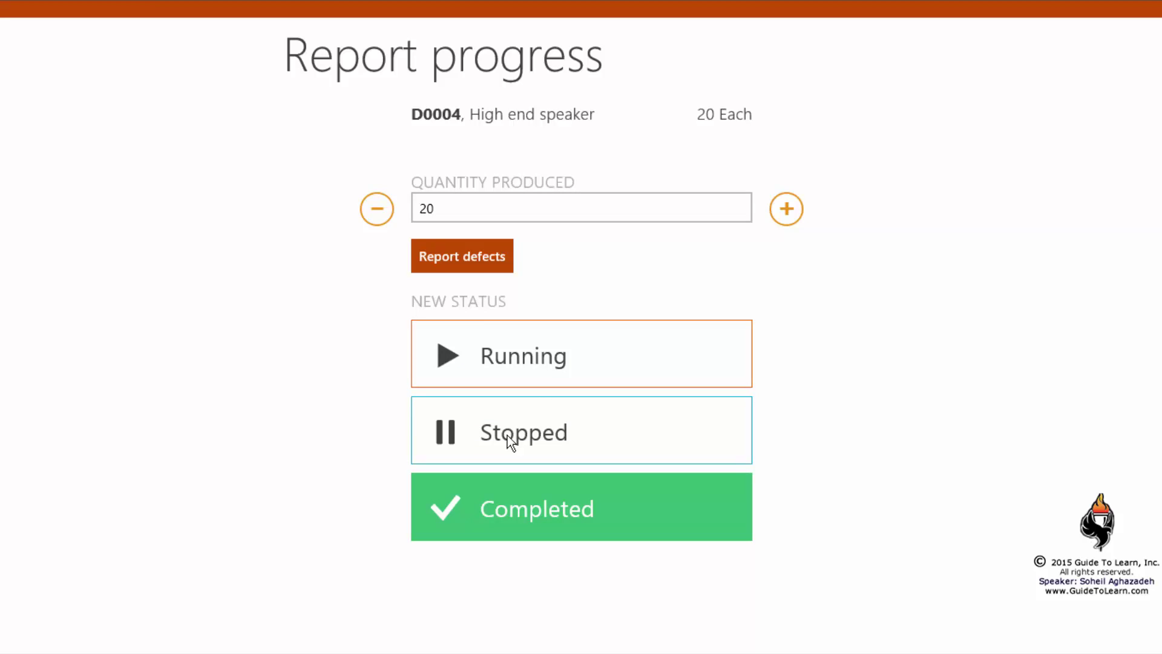
Step: Record 2 defective units with reason Material and finish the D0004 progress report
{"action": "left_click", "coordinate": [481, 257]}
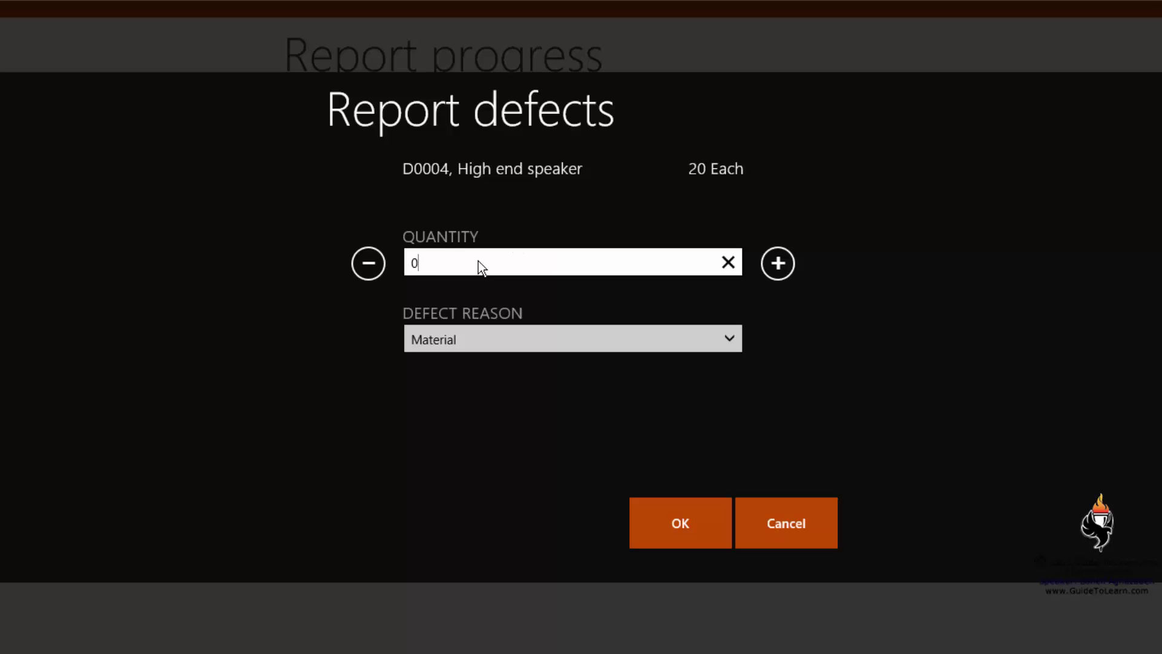
{"action": "key", "text": "ctrl+a"}
{"action": "type", "text": "2"}
{"action": "left_click", "coordinate": [728, 340]}
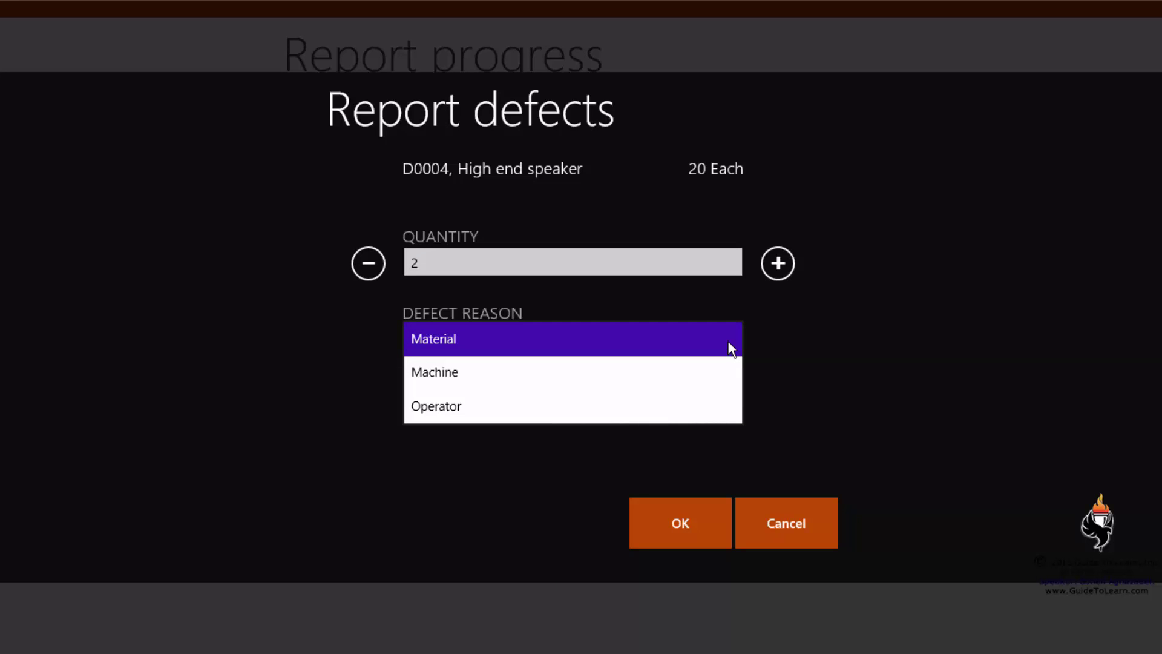
{"action": "left_click", "coordinate": [729, 342]}
{"action": "left_click", "coordinate": [681, 533]}
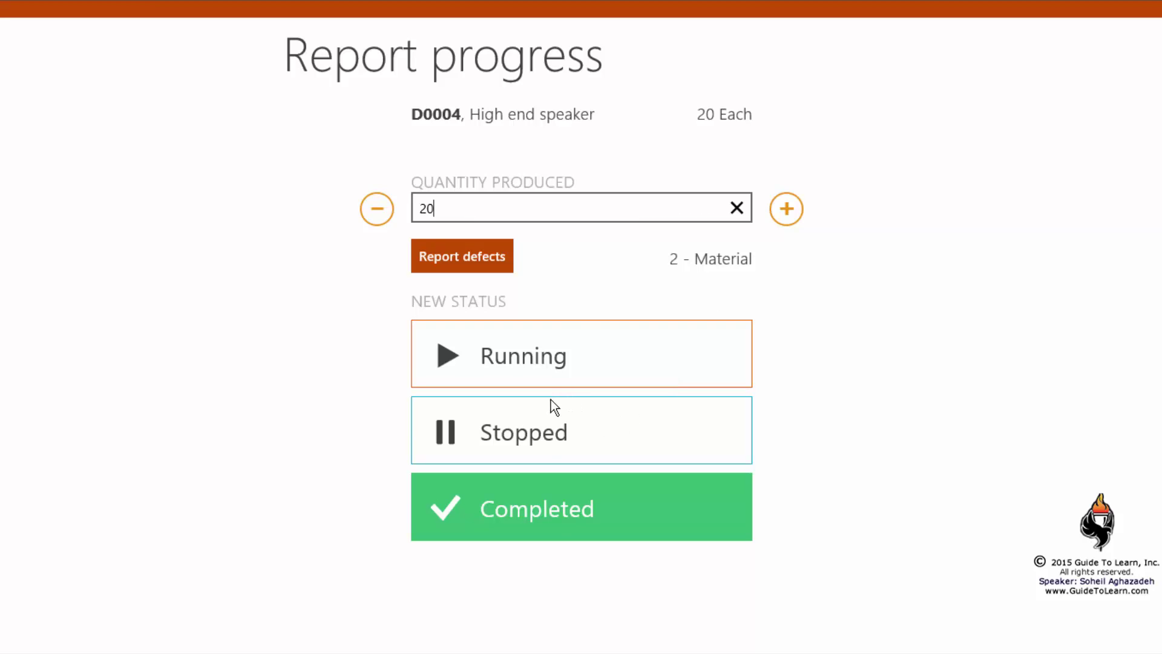
{"action": "left_click", "coordinate": [547, 504]}
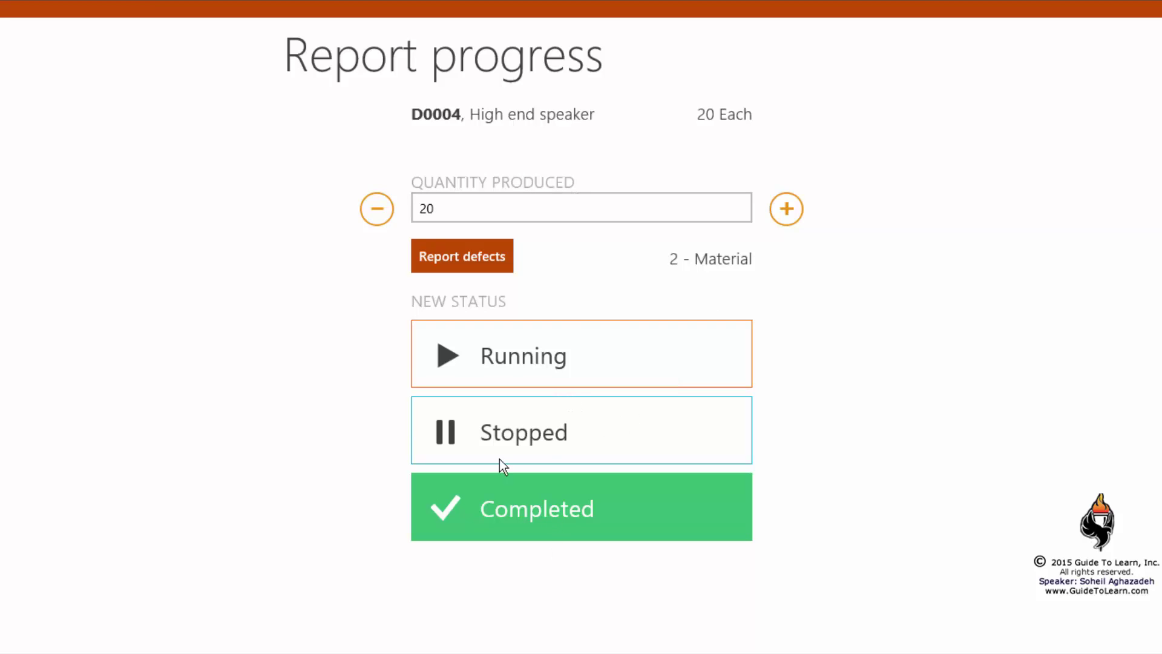
{"action": "right_click", "coordinate": [256, 150]}
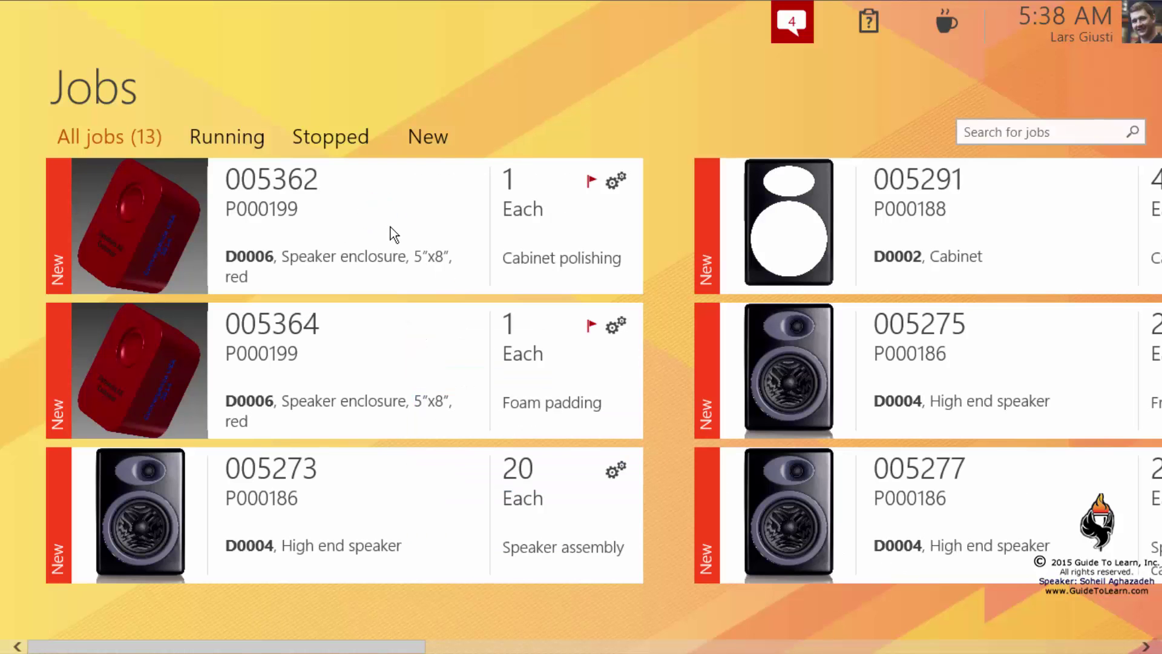
Step: Start D0006 speaker enclosure job 005362 from the New jobs, then review Running and All jobs (13)
{"action": "left_click", "coordinate": [426, 139]}
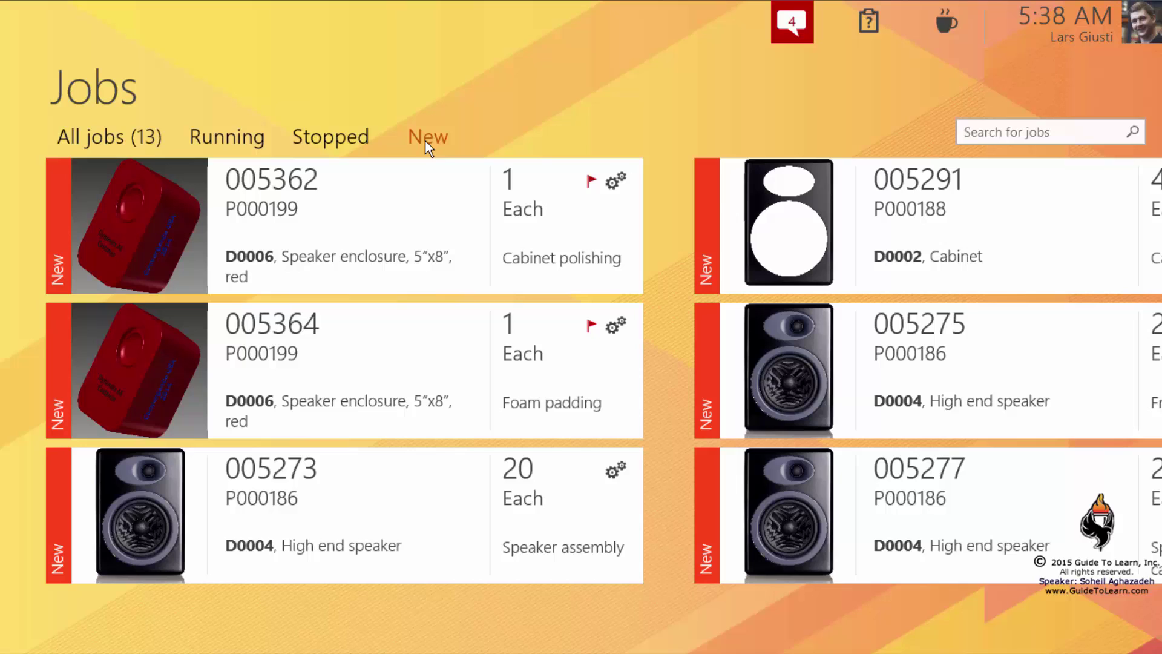
{"action": "left_click", "coordinate": [427, 201]}
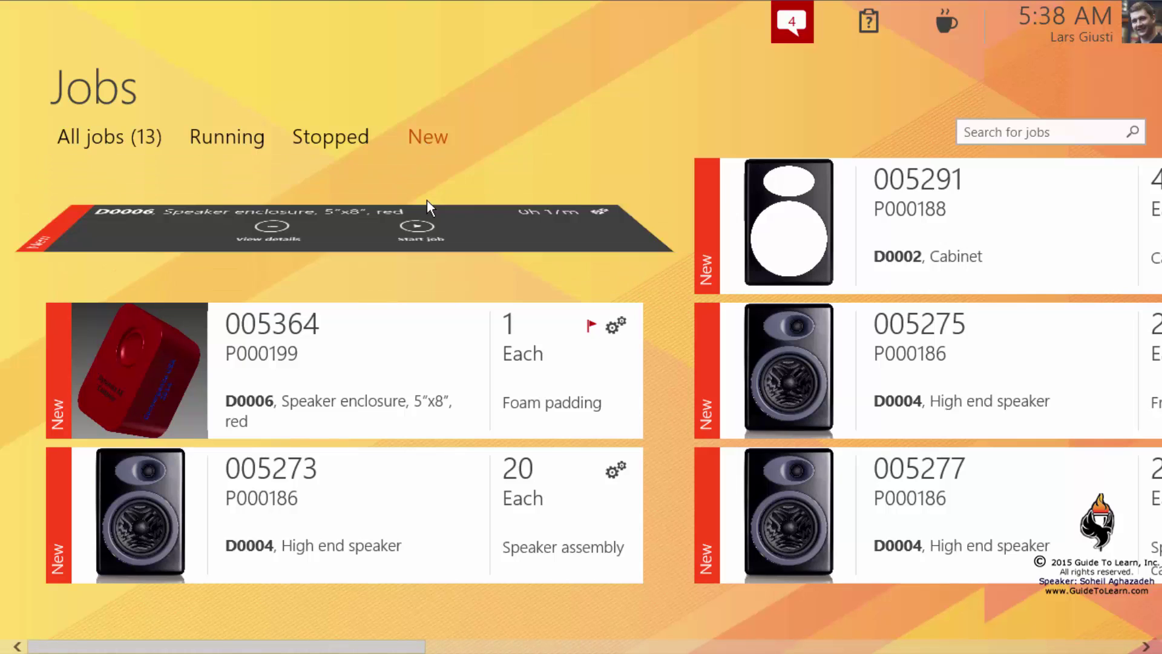
{"action": "left_click", "coordinate": [415, 226]}
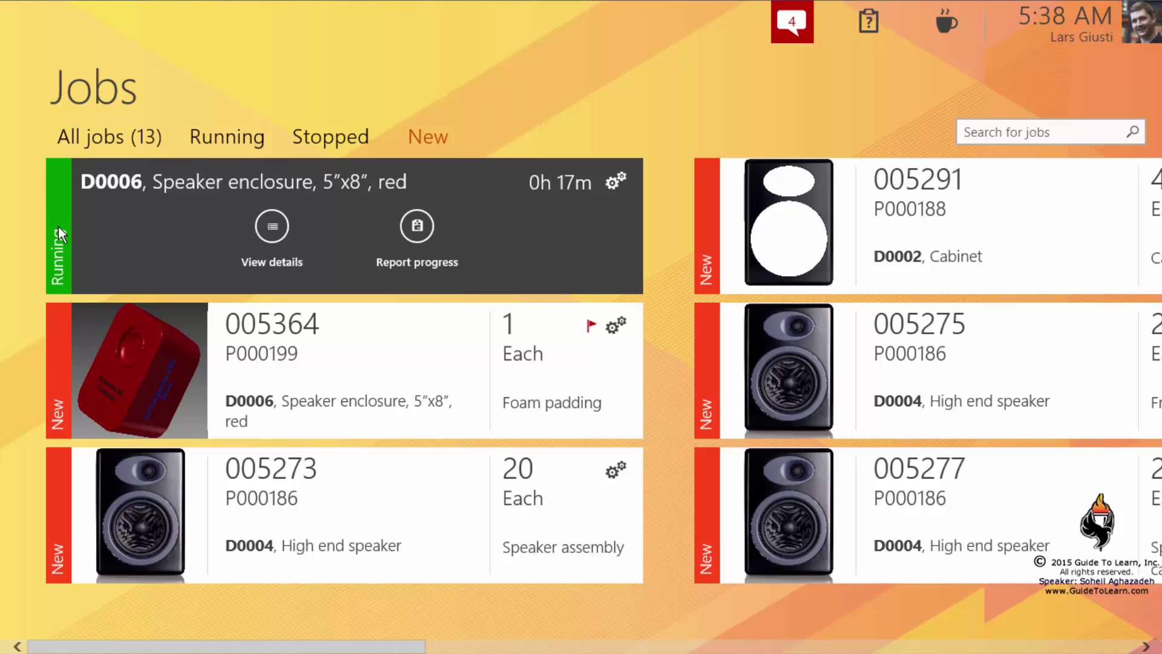
{"action": "left_click", "coordinate": [209, 137]}
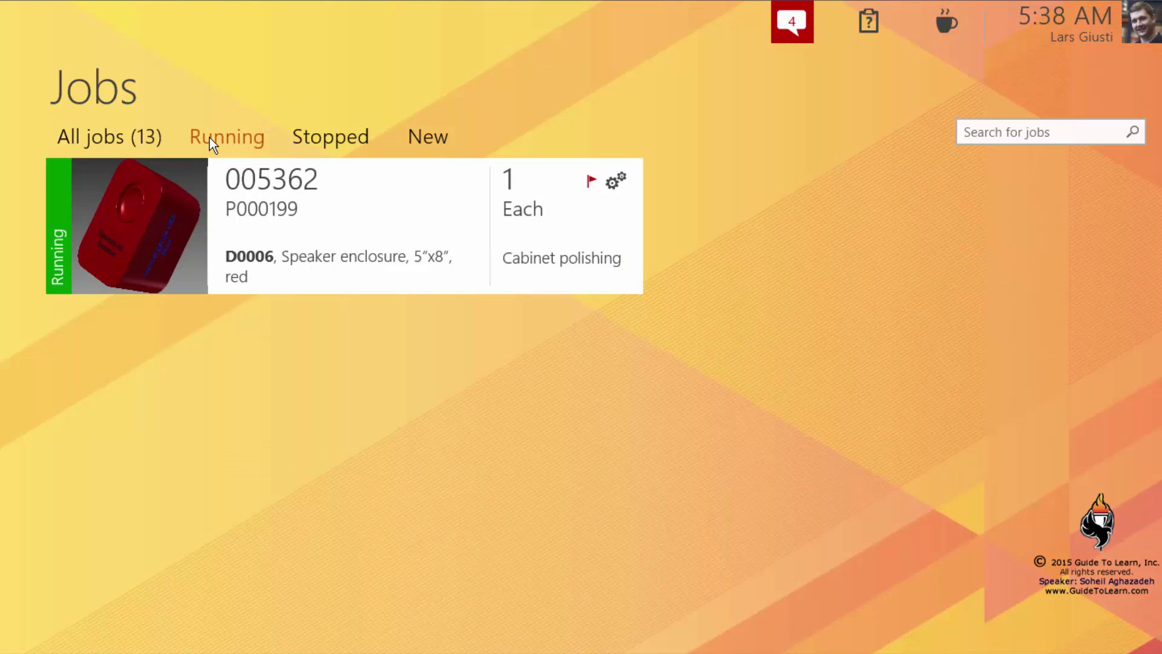
{"action": "left_click", "coordinate": [145, 143]}
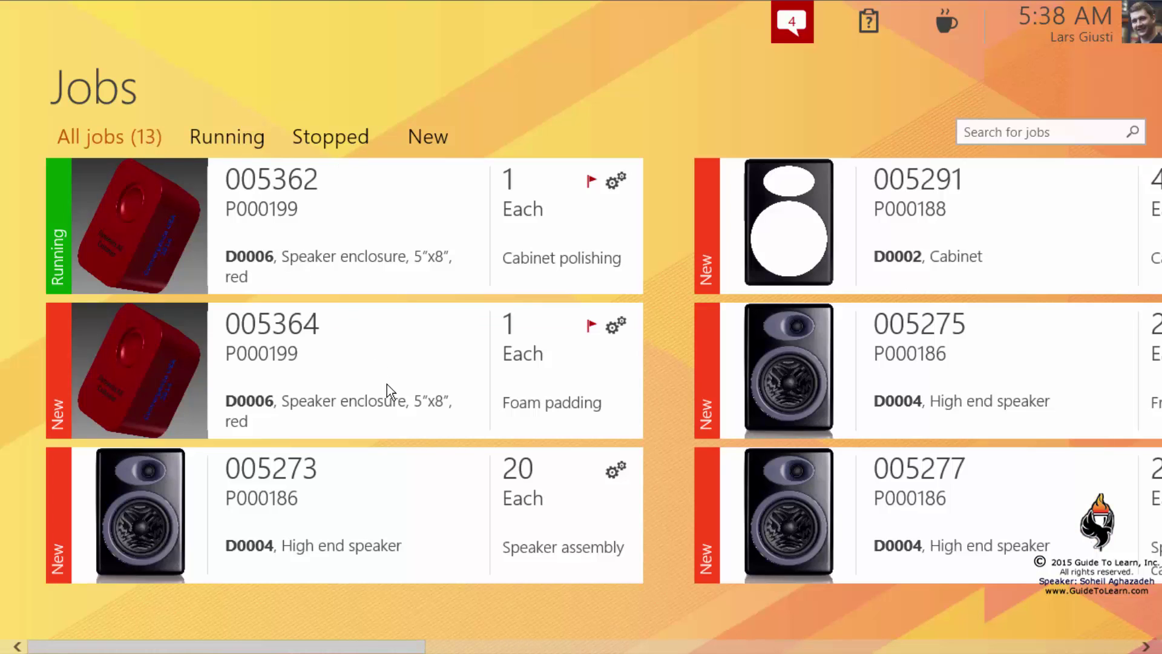
{"action": "left_click", "coordinate": [395, 523]}
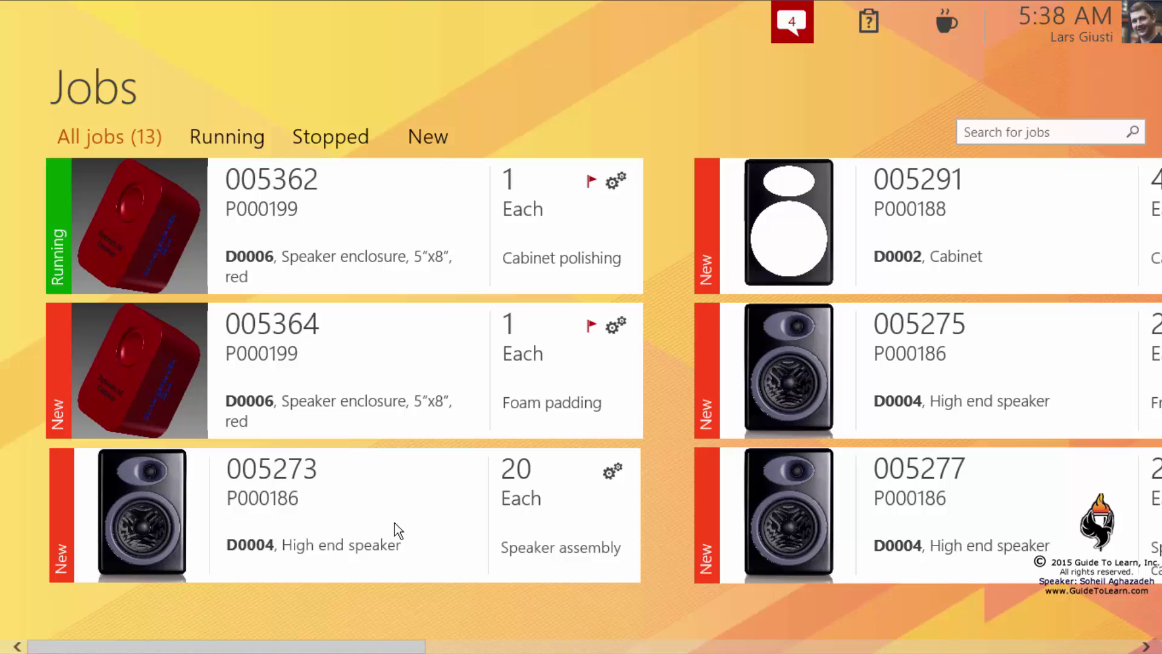
Step: Open job 005273's details and set it running again
{"action": "left_click", "coordinate": [395, 523]}
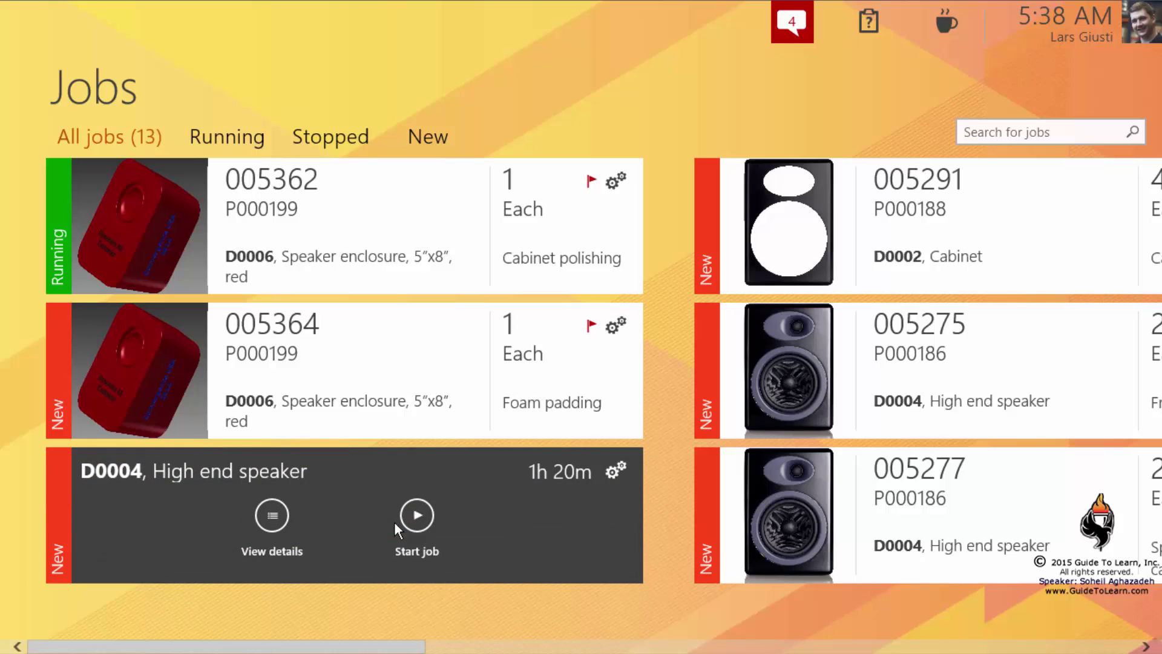
{"action": "left_click", "coordinate": [282, 514]}
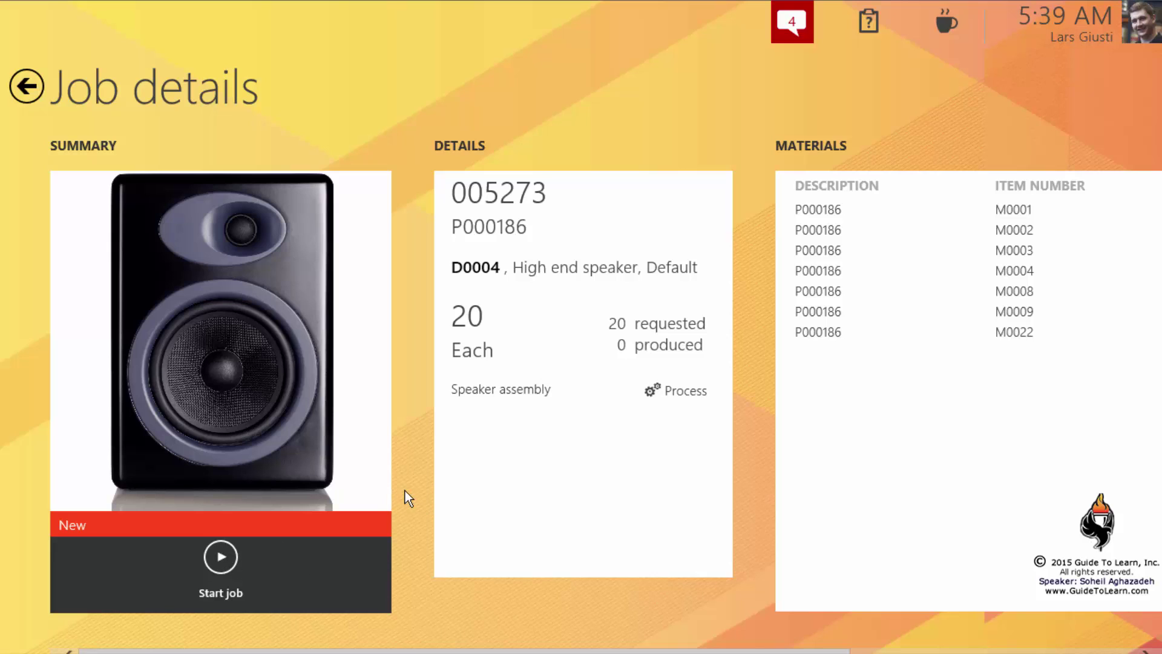
{"action": "left_click", "coordinate": [239, 562]}
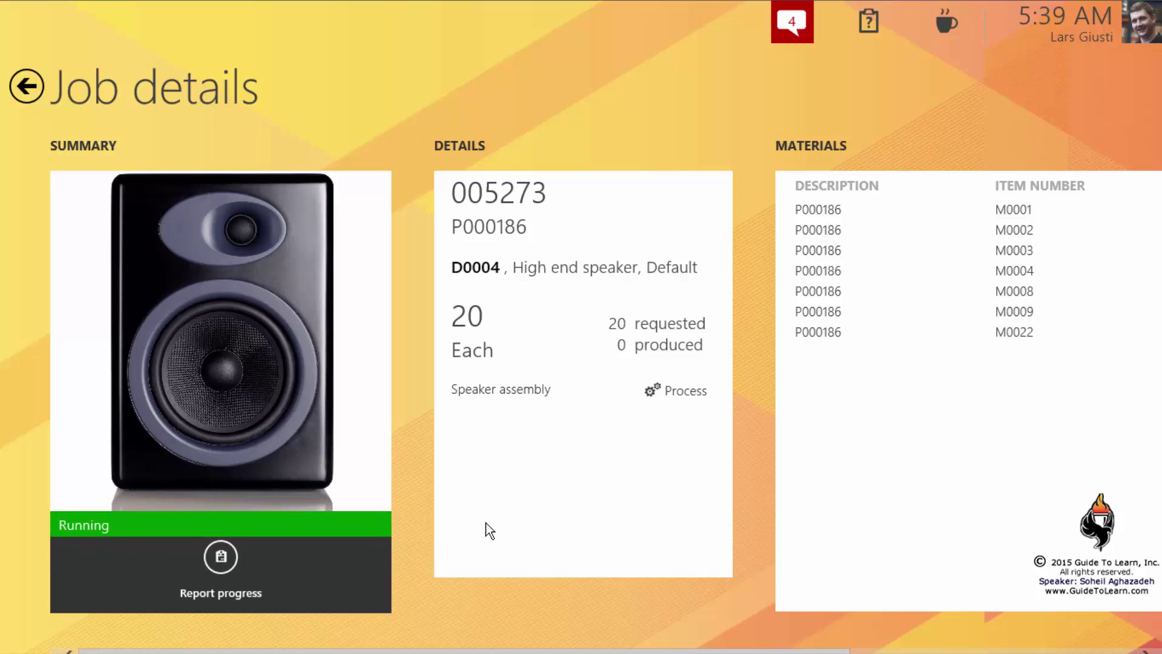
Step: Report the 20 produced D0004 speakers as Completed, then filter the jobs to Running
{"action": "left_click", "coordinate": [227, 562]}
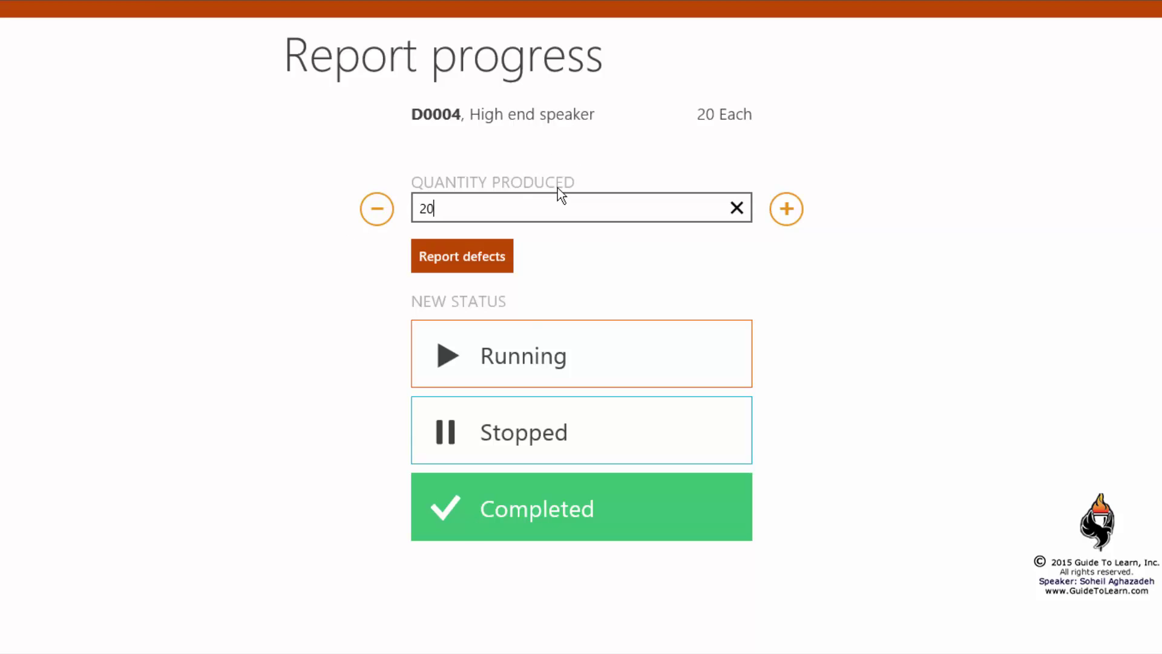
{"action": "left_click", "coordinate": [576, 507]}
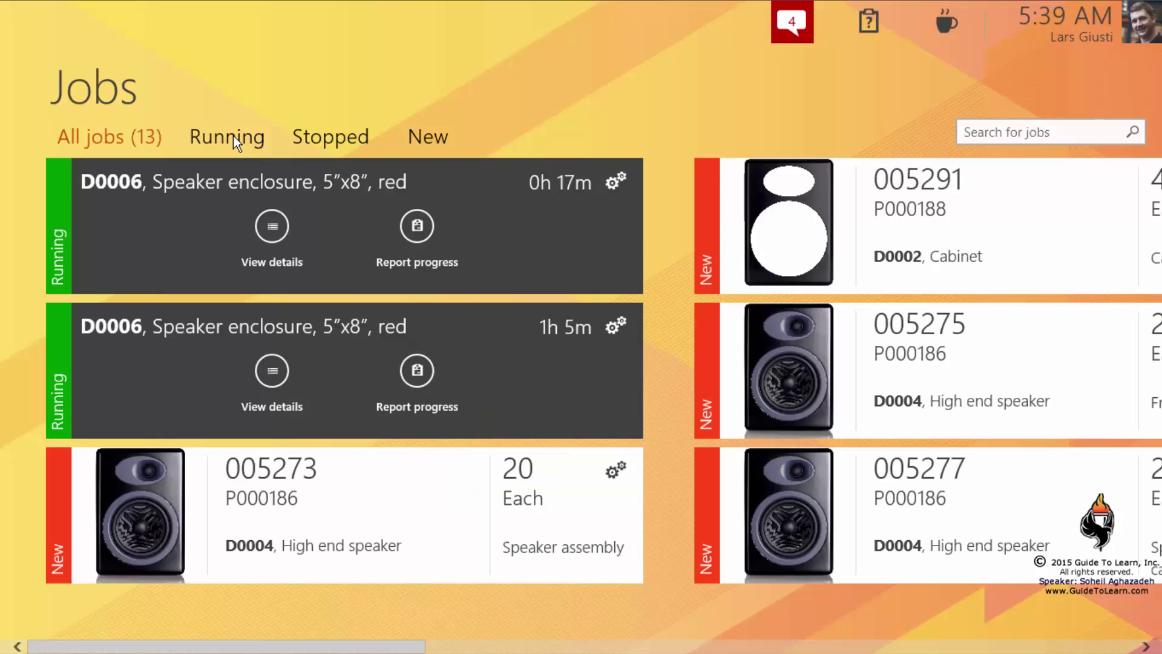
{"action": "left_click", "coordinate": [233, 135]}
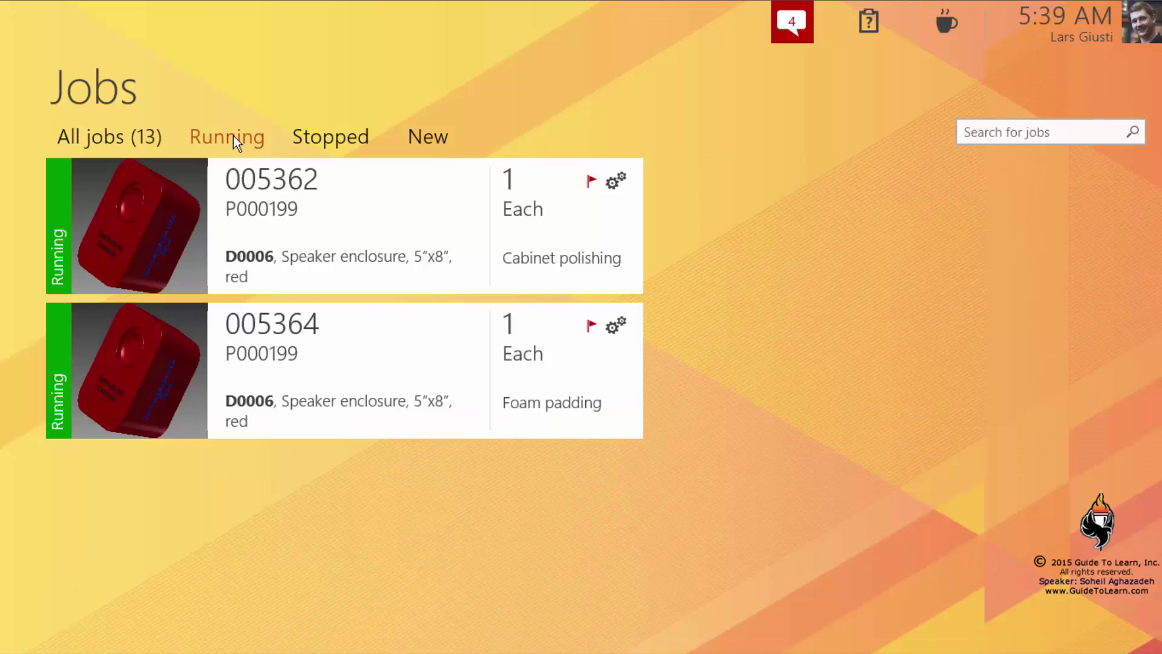
Step: Open the details of D0006 job 005364 from All jobs and read the shop-floor messages
{"action": "left_click", "coordinate": [116, 136]}
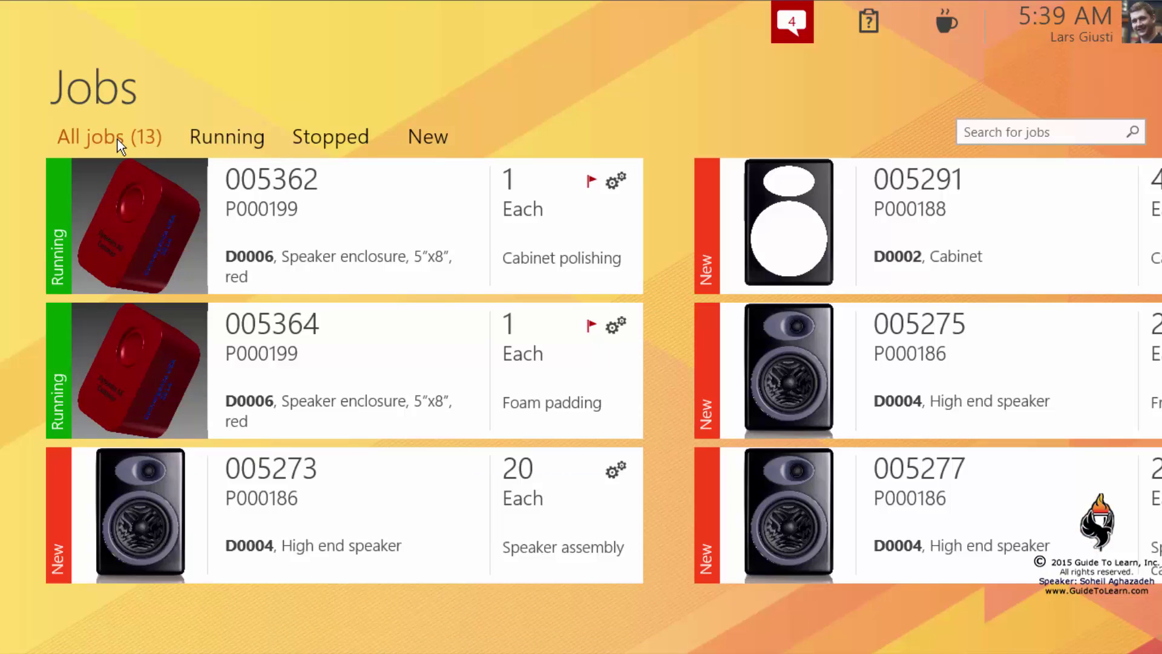
{"action": "left_click", "coordinate": [300, 365]}
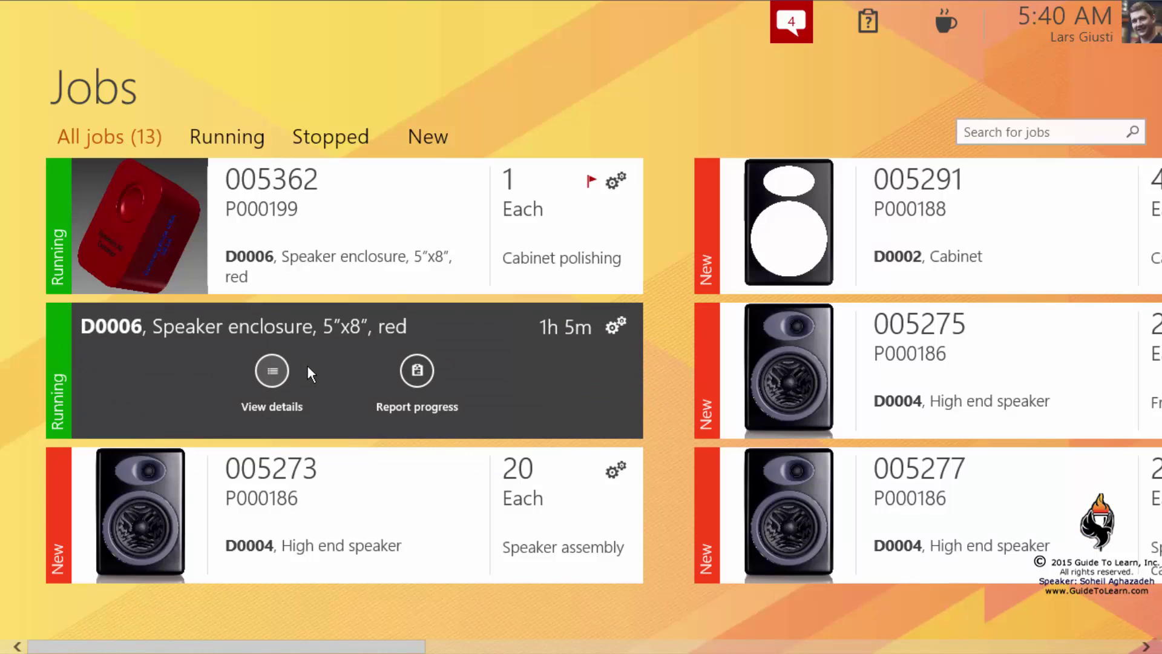
{"action": "left_click", "coordinate": [268, 376]}
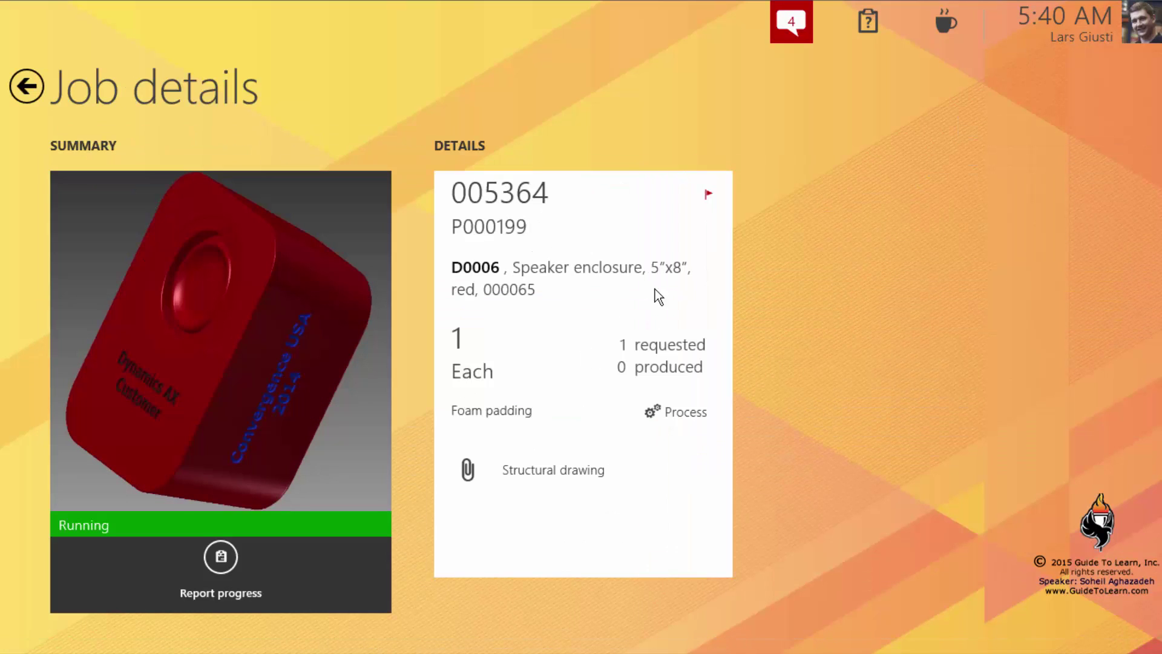
{"action": "left_click", "coordinate": [793, 24]}
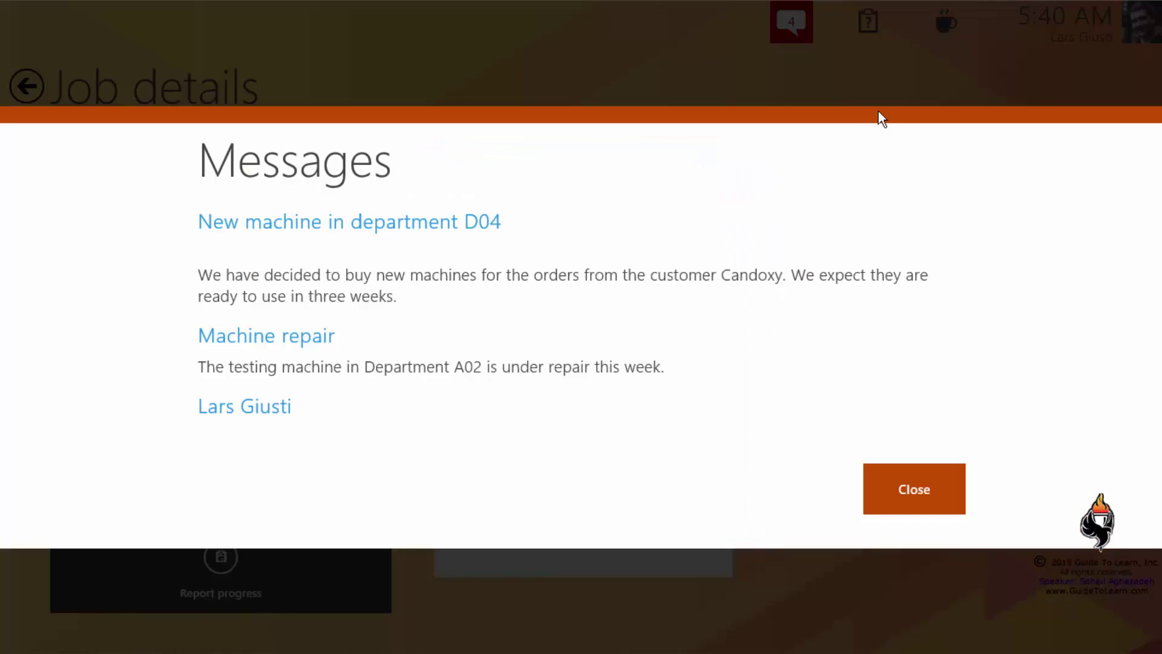
{"action": "left_click", "coordinate": [911, 487]}
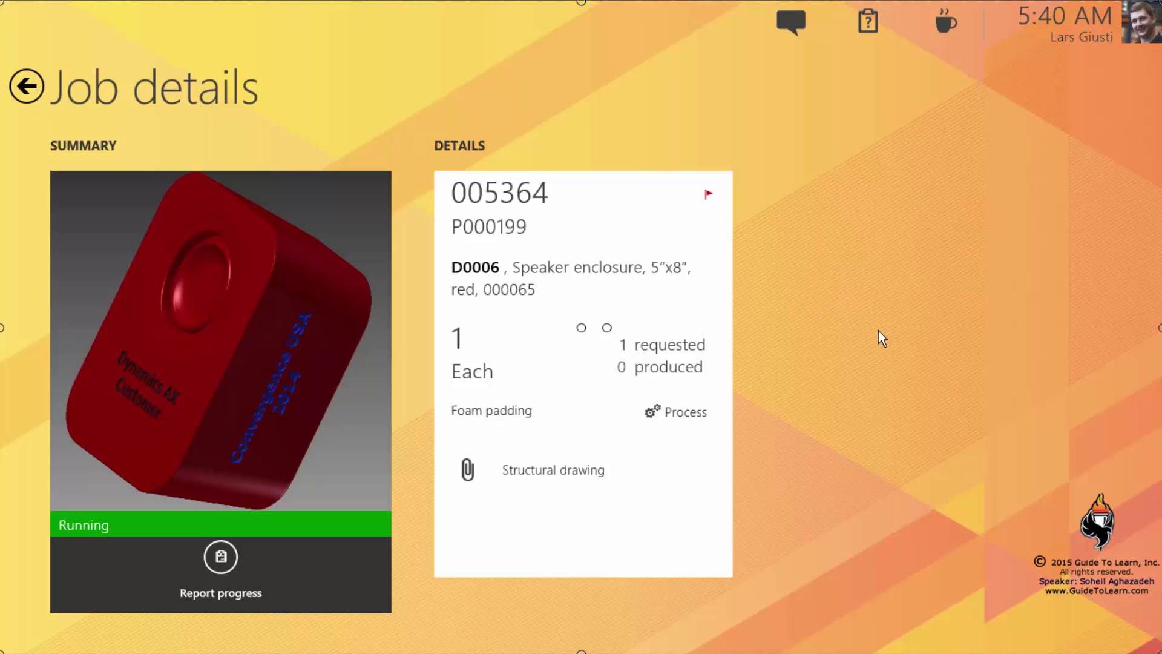
Step: Take a break from work, then start working again
{"action": "left_click", "coordinate": [945, 25]}
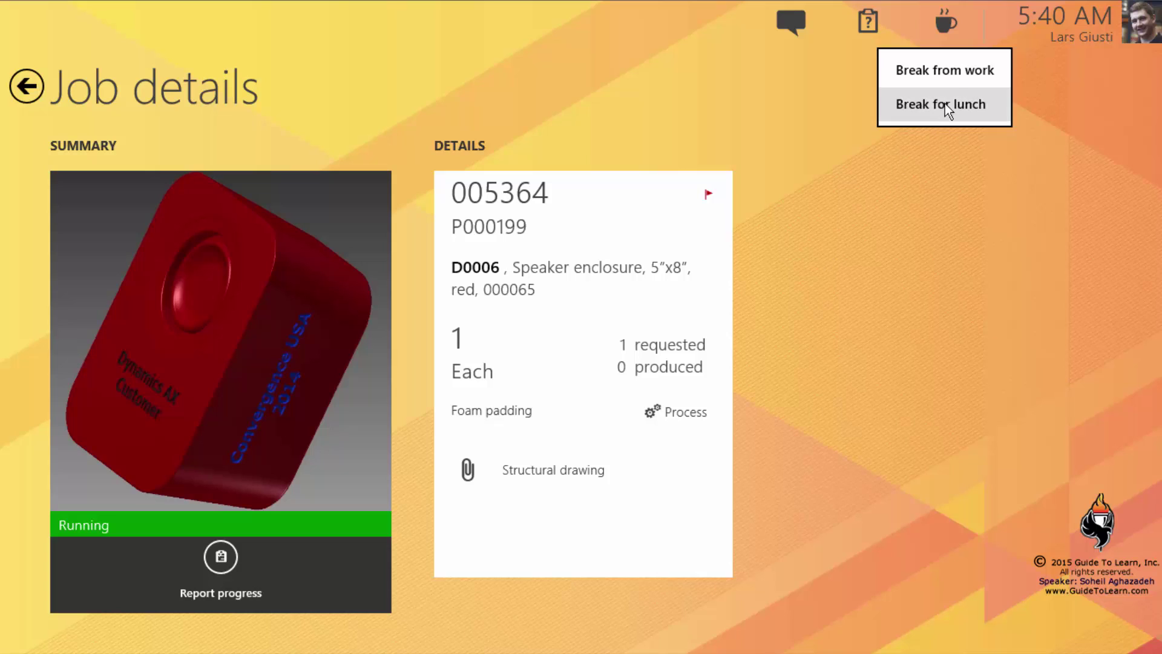
{"action": "left_click", "coordinate": [956, 75]}
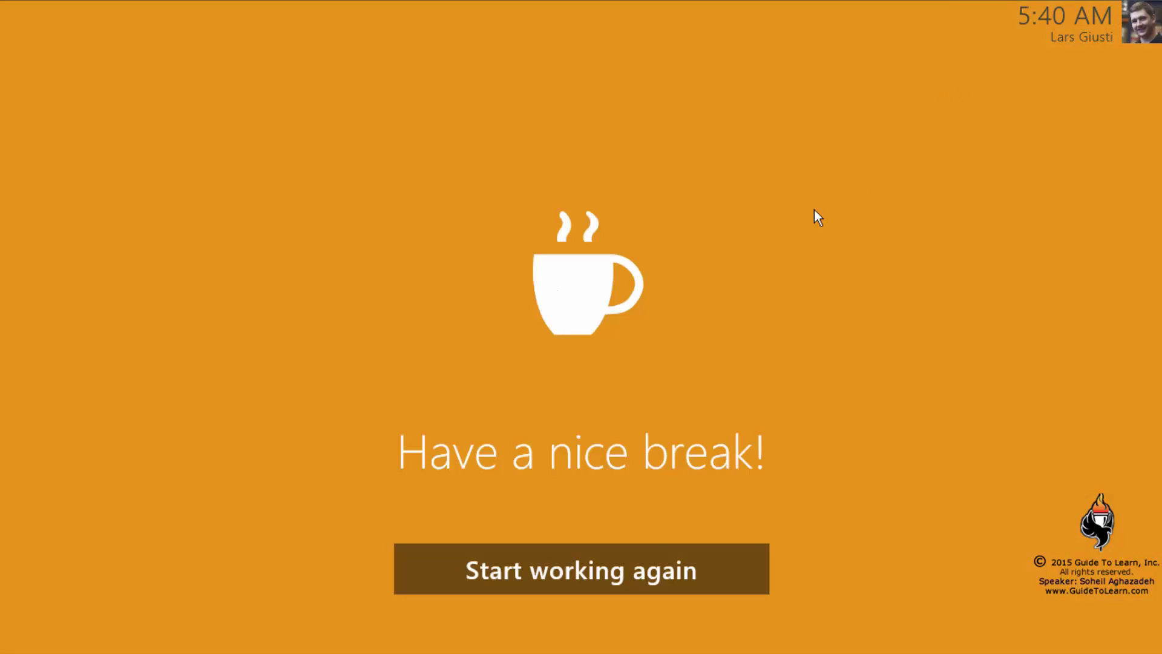
{"action": "left_click", "coordinate": [646, 568]}
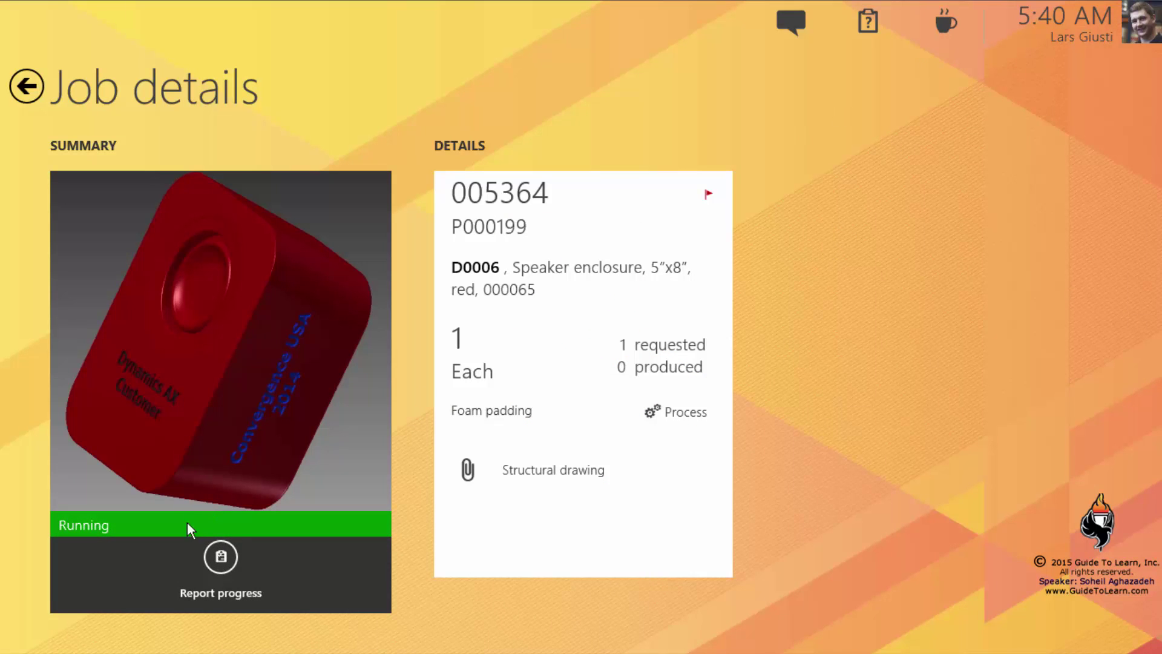
Step: Take a lunch break and then resume working
{"action": "right_click", "coordinate": [191, 391]}
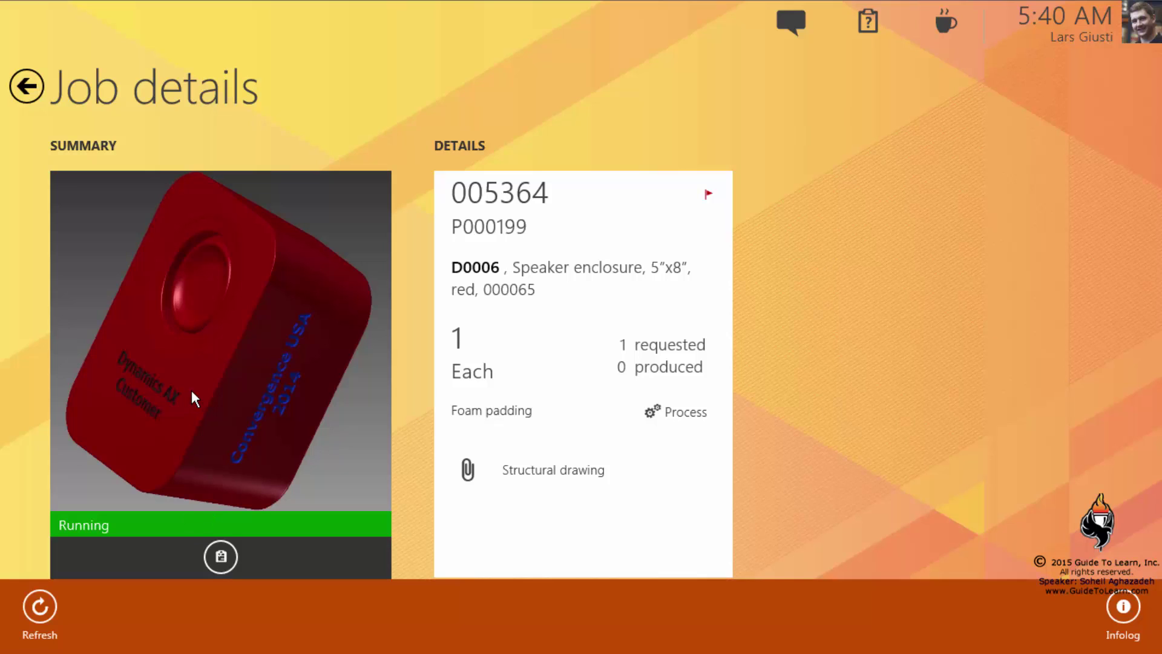
{"action": "left_click", "coordinate": [421, 395]}
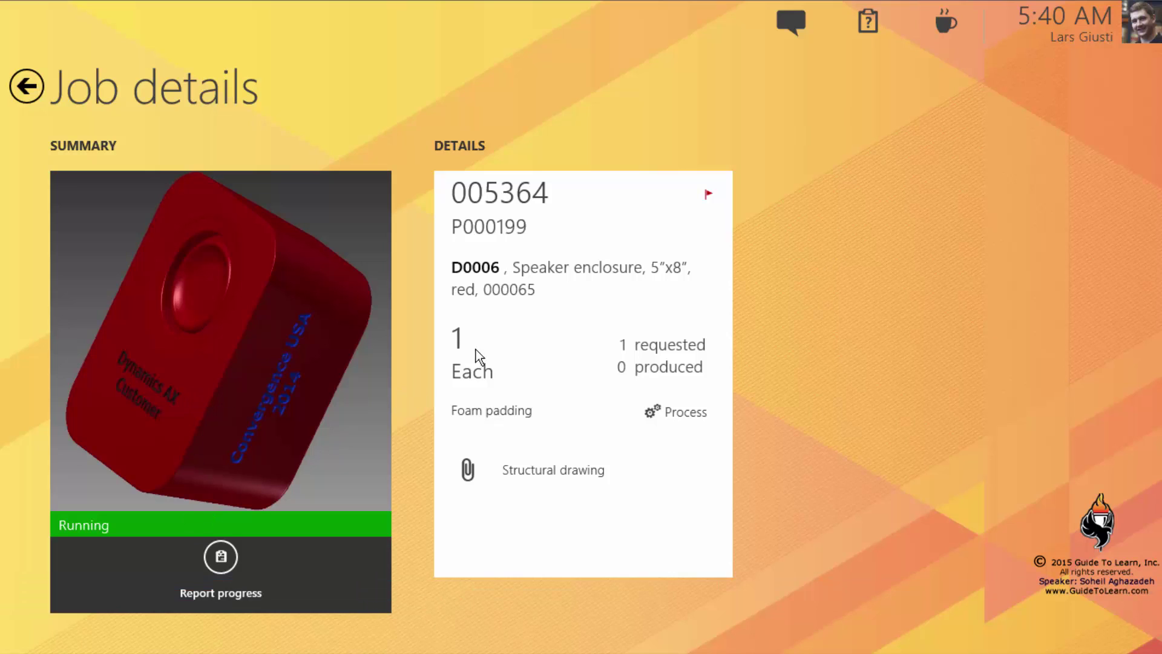
{"action": "left_click", "coordinate": [942, 35]}
{"action": "left_click", "coordinate": [956, 104]}
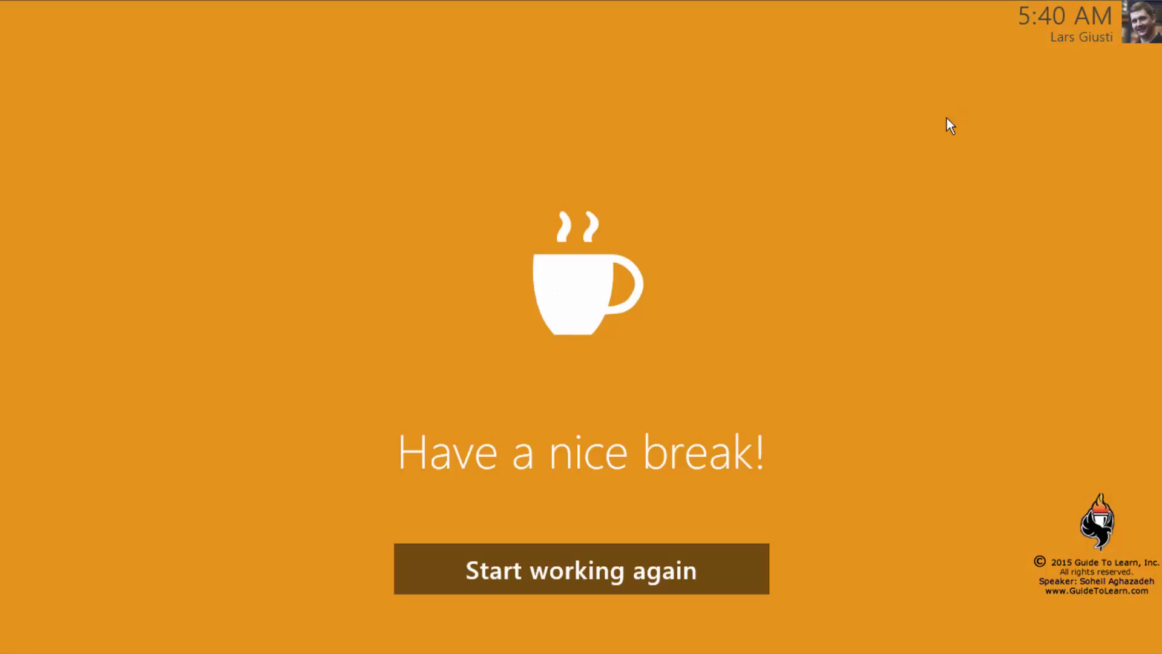
{"action": "left_click", "coordinate": [649, 575]}
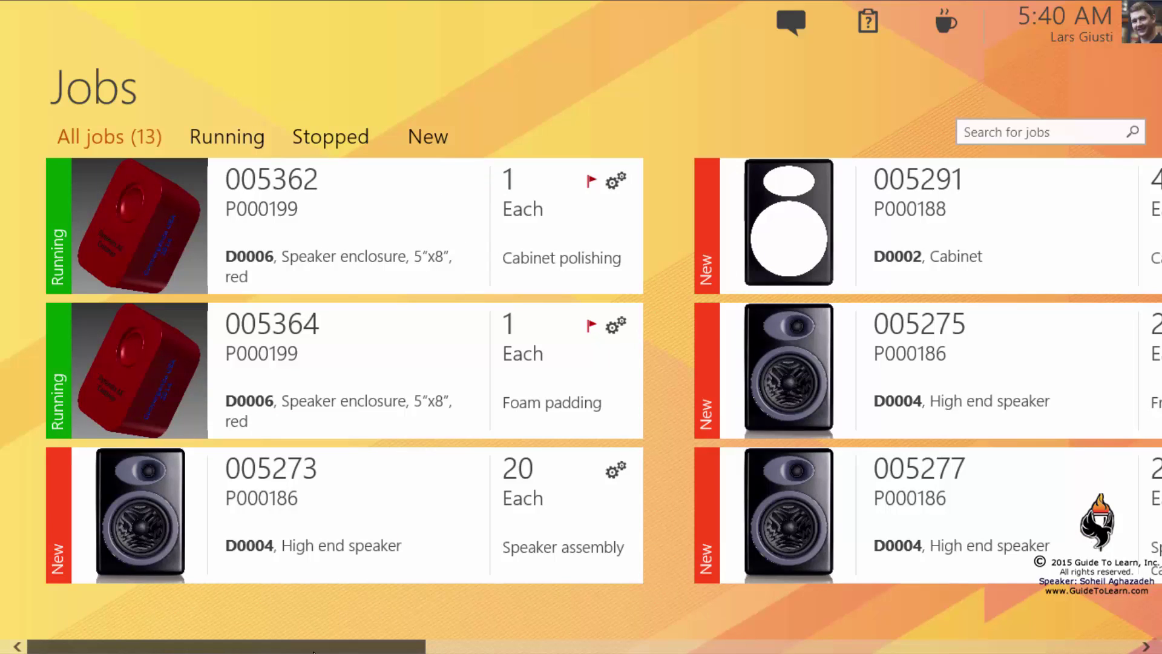
Step: Scroll the Jobs list to the right end to show D0004 jobs 005366 through 005372
{"action": "left_click_drag", "start_coordinate": [313, 650], "coordinate": [807, 643]}
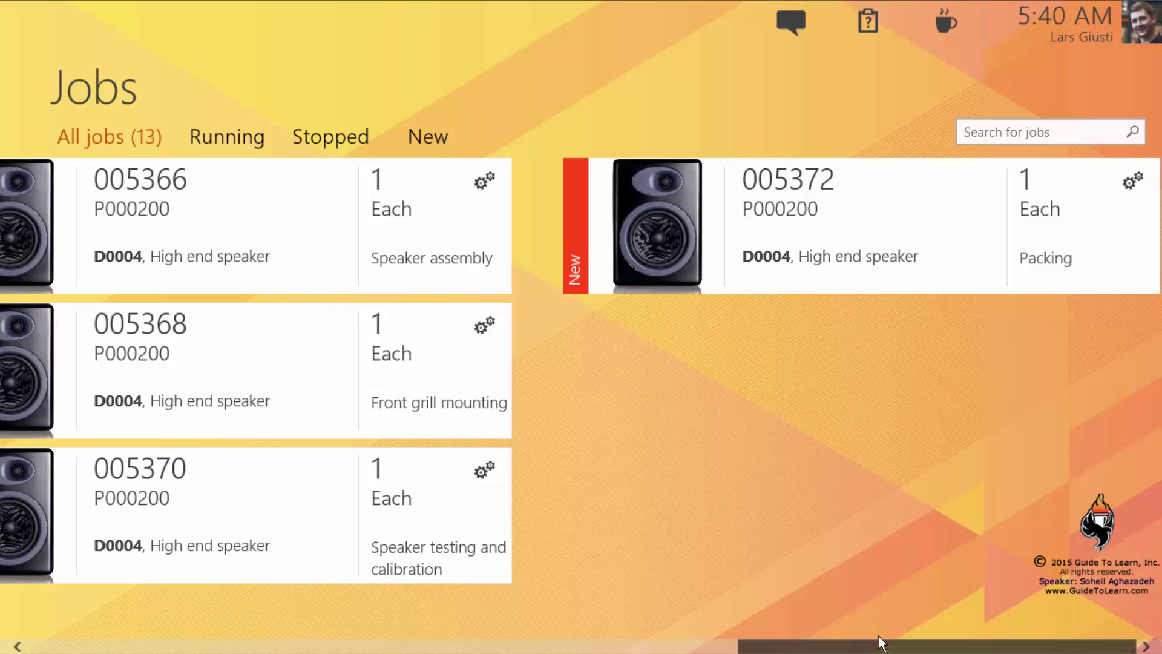